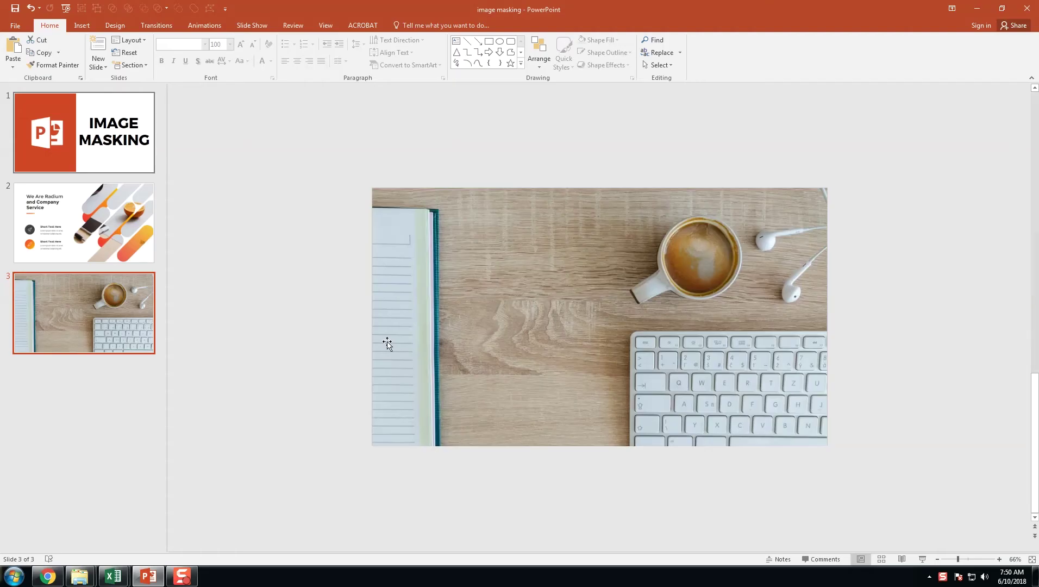
Add a new blank slide 4 after the desk photo slide
{"action": "key", "text": "Up"}
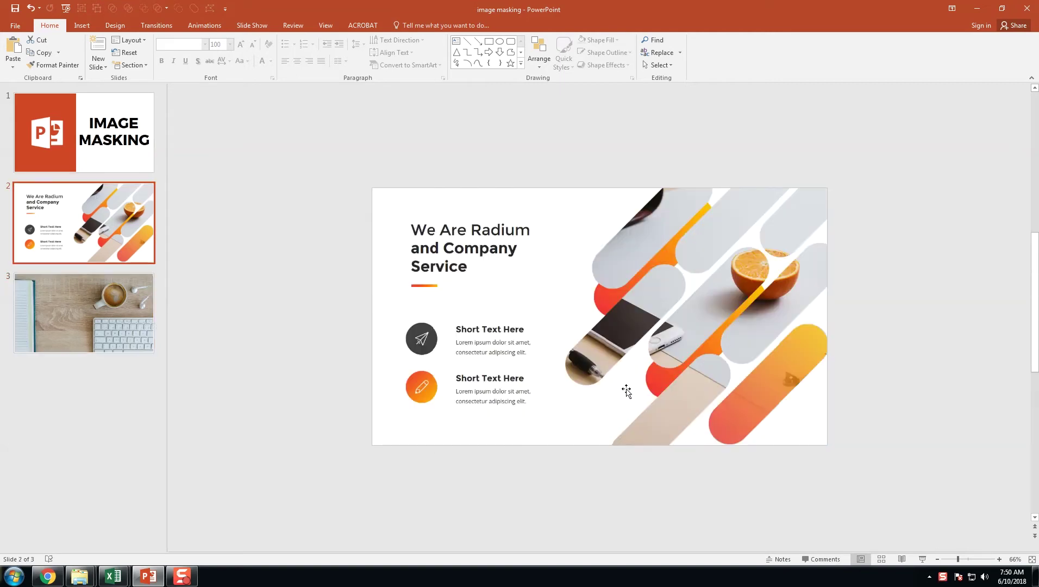
{"action": "left_click", "coordinate": [82, 321]}
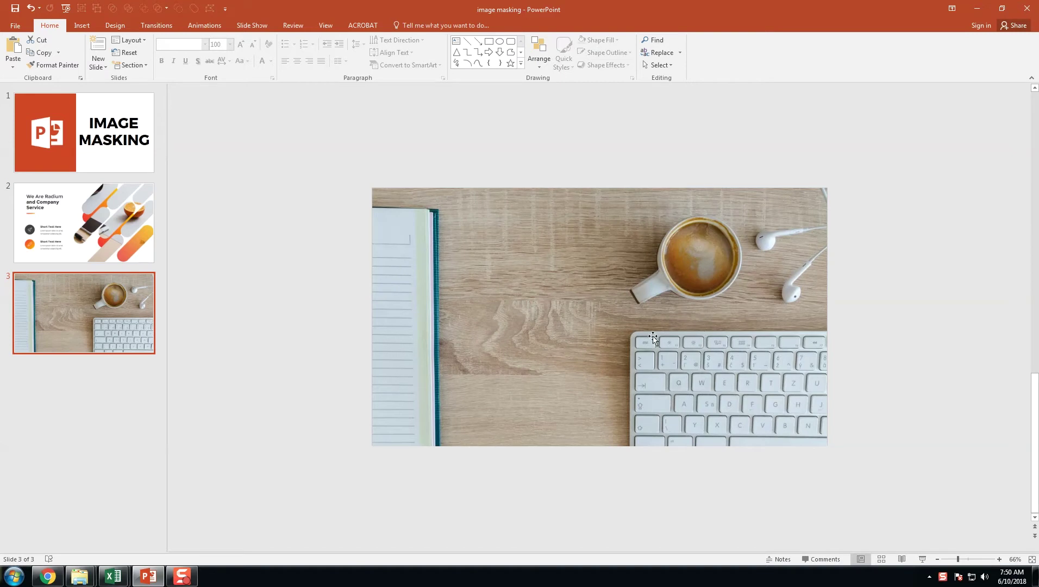
{"action": "right_click", "coordinate": [91, 381]}
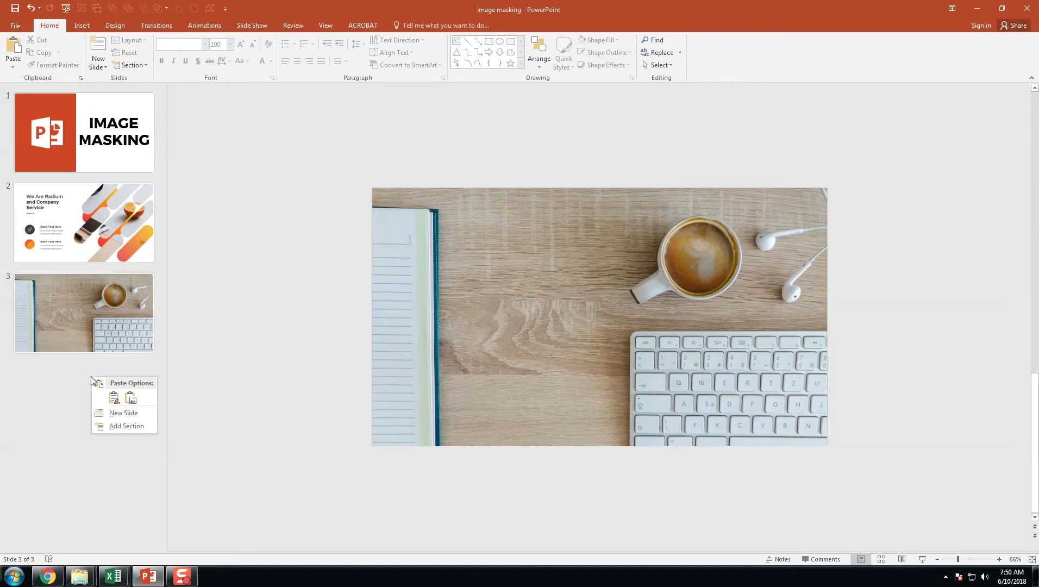
{"action": "left_click", "coordinate": [112, 415]}
{"action": "left_click", "coordinate": [710, 449]}
Draw a blue rounded rectangle and round its ends fully into a pill shape
{"action": "left_click", "coordinate": [82, 25]}
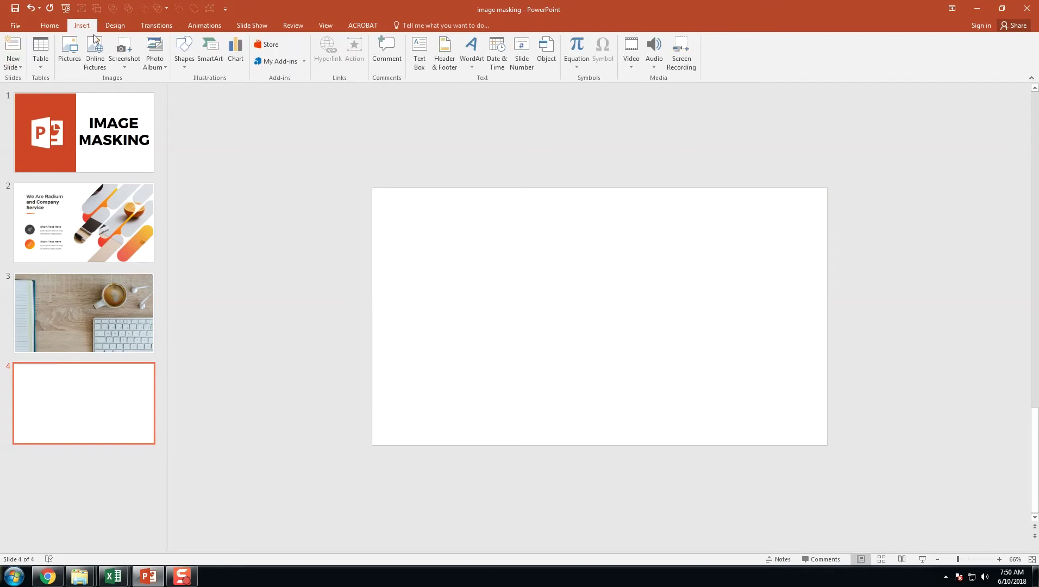
{"action": "left_click", "coordinate": [185, 66]}
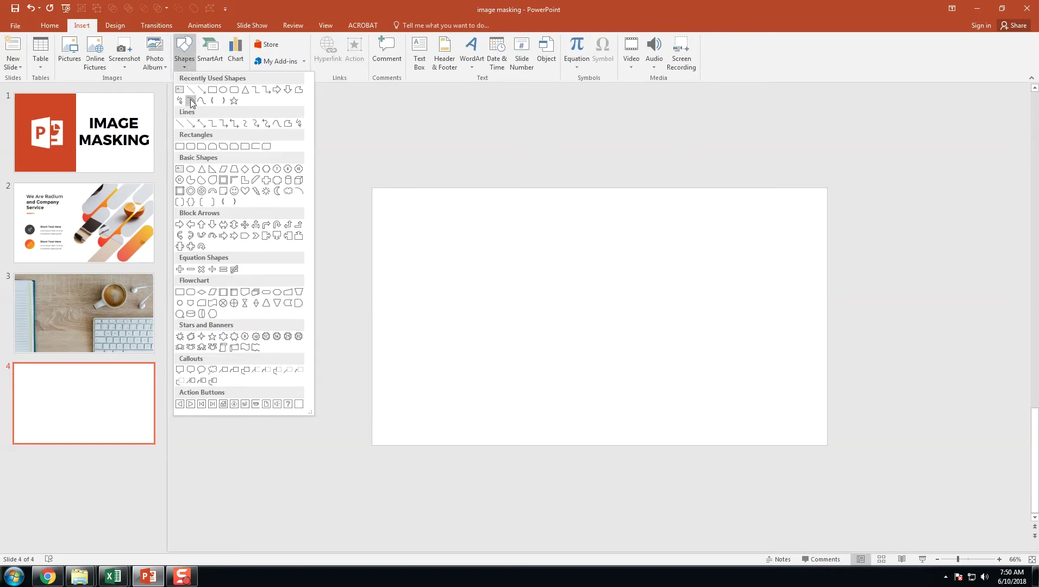
{"action": "left_click", "coordinate": [191, 146]}
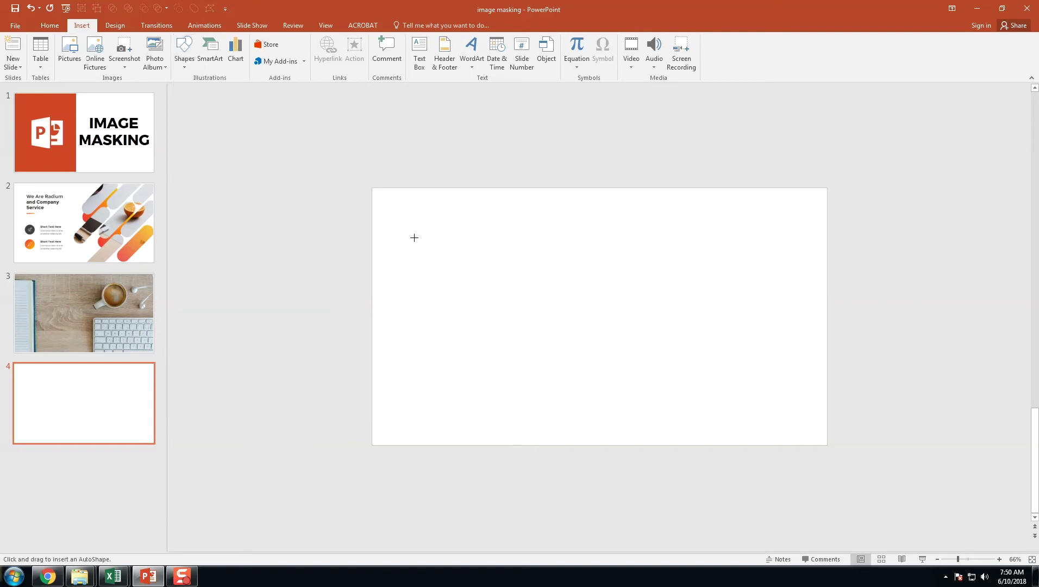
{"action": "mouse_move", "coordinate": [416, 234]}
{"action": "left_mouse_down"}
{"action": "mouse_move", "coordinate": [573, 250]}
{"action": "mouse_move", "coordinate": [603, 265]}
{"action": "mouse_move", "coordinate": [543, 266]}
{"action": "mouse_move", "coordinate": [562, 265]}
{"action": "left_mouse_up"}
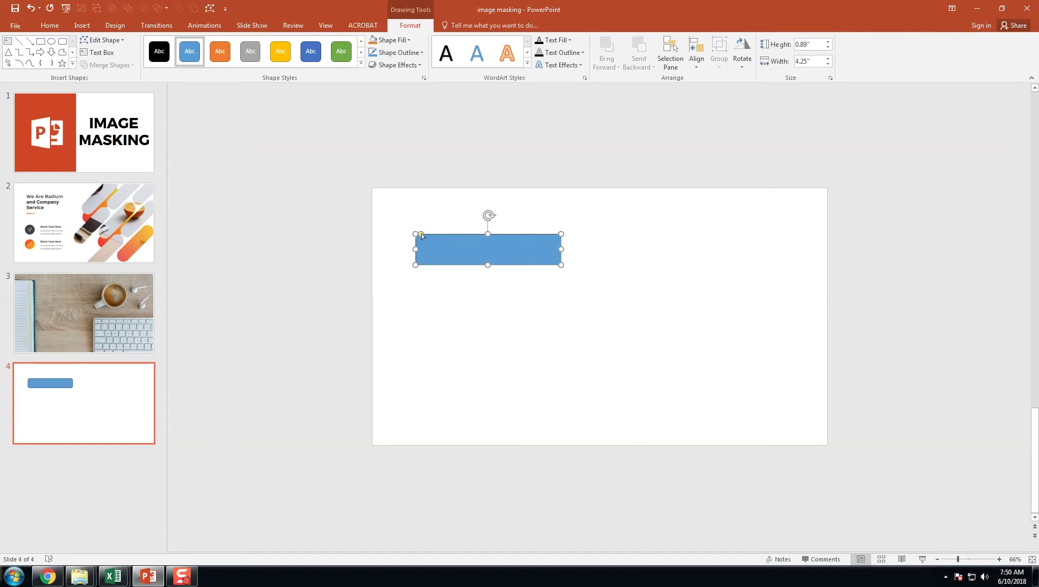
{"action": "left_click_drag", "start_coordinate": [422, 237], "coordinate": [583, 256]}
Remove the pill's outline and give it a light blue fill
{"action": "left_click", "coordinate": [580, 295]}
{"action": "left_click", "coordinate": [488, 262]}
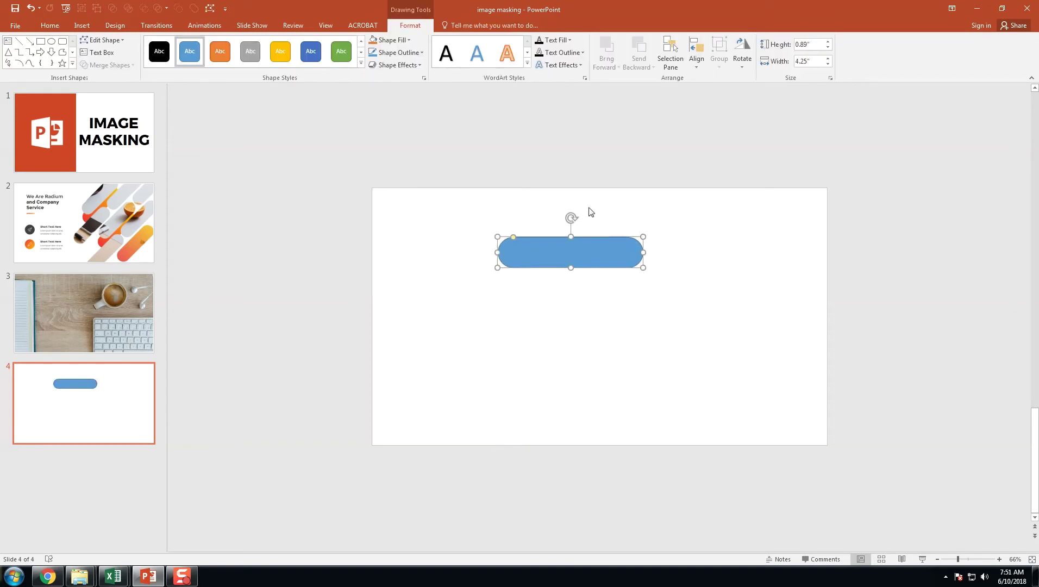
{"action": "left_click", "coordinate": [406, 53]}
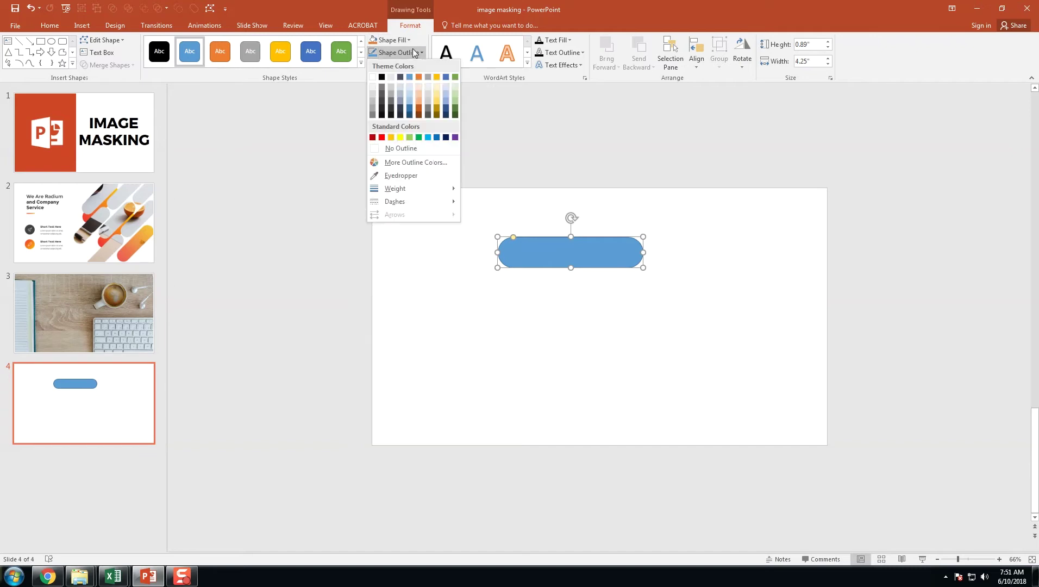
{"action": "left_click", "coordinate": [401, 150]}
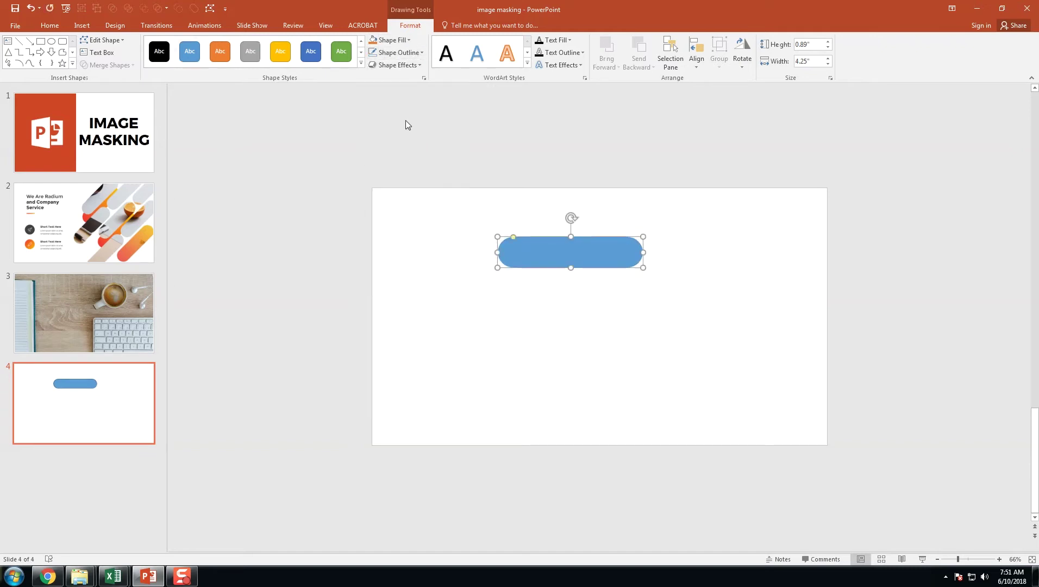
{"action": "left_click", "coordinate": [403, 38]}
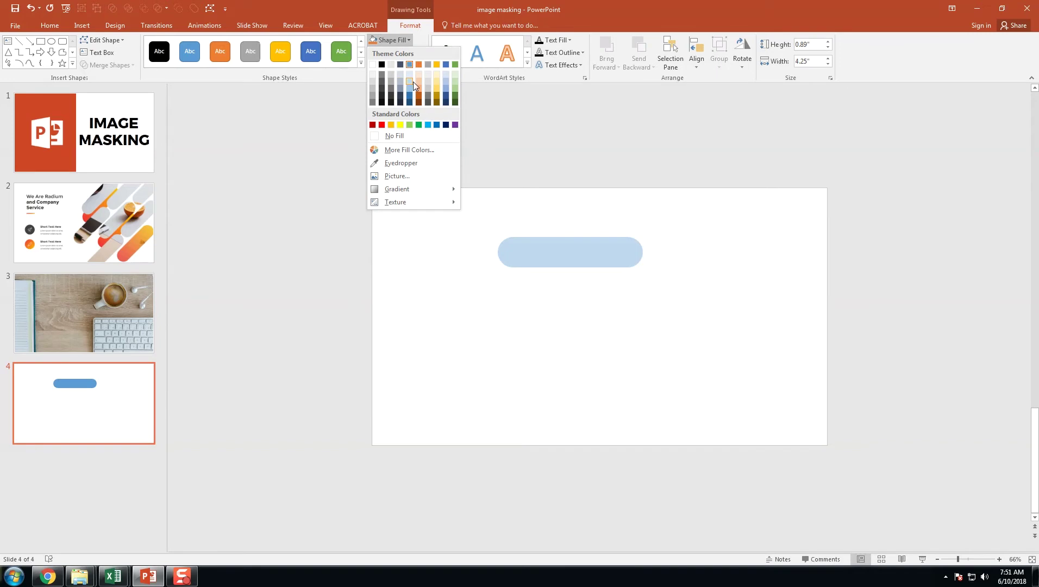
{"action": "left_click", "coordinate": [410, 81]}
Set a custom slightly darker blue fill (RGB 115, 169, 219) at 34% transparency
{"action": "left_click", "coordinate": [585, 323]}
{"action": "left_click", "coordinate": [574, 266]}
{"action": "left_click", "coordinate": [403, 41]}
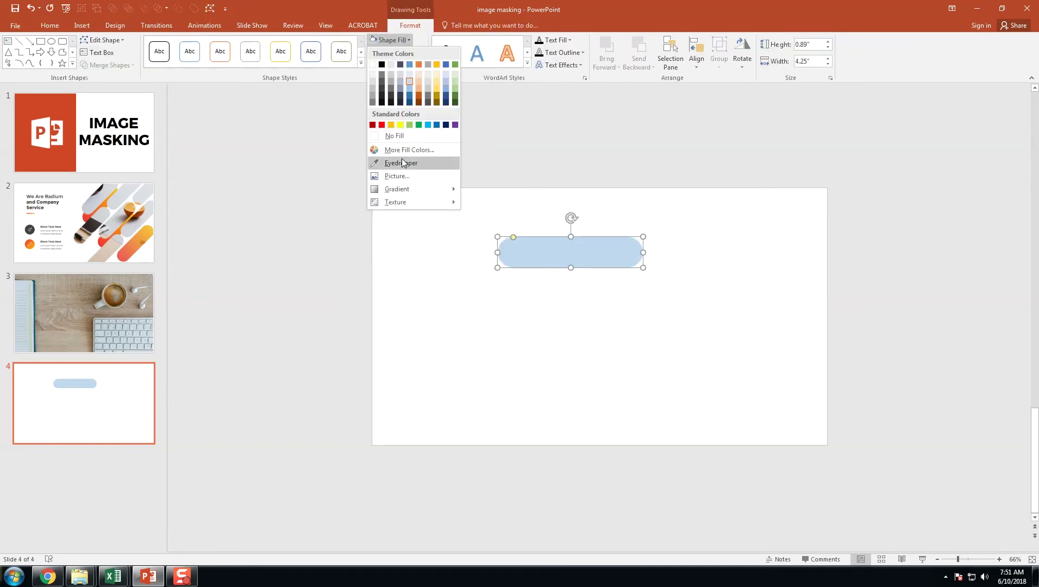
{"action": "left_click", "coordinate": [406, 150]}
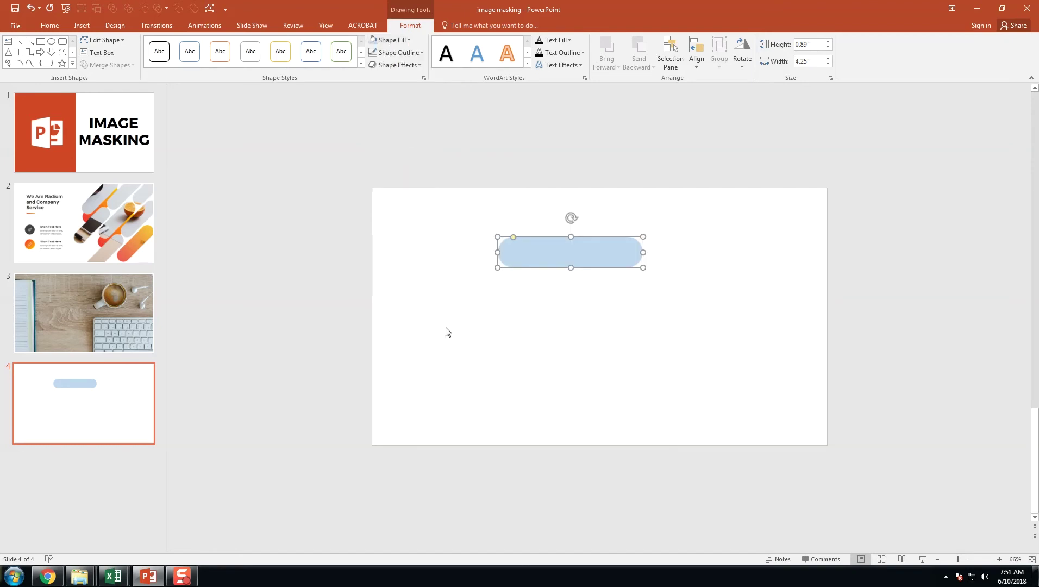
{"action": "left_click_drag", "start_coordinate": [202, 364], "coordinate": [222, 366]}
{"action": "left_click_drag", "start_coordinate": [301, 215], "coordinate": [301, 232]}
{"action": "left_click", "coordinate": [334, 180]}
{"action": "left_click", "coordinate": [517, 303]}
{"action": "left_click", "coordinate": [562, 251]}
{"action": "left_click", "coordinate": [643, 340]}
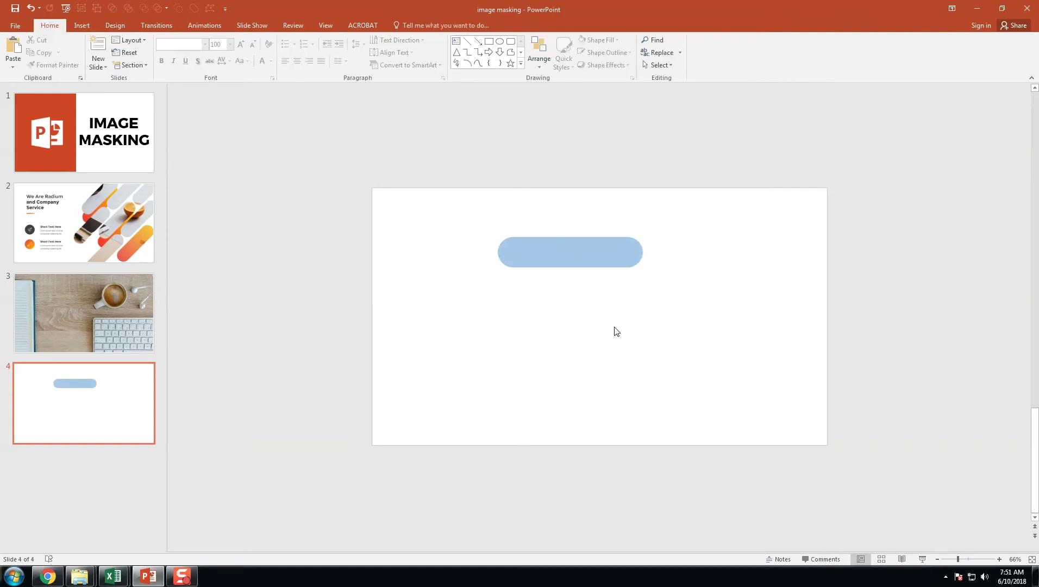
Paste two copies of the pill as an offset row of two beneath the original
{"action": "left_click", "coordinate": [557, 266]}
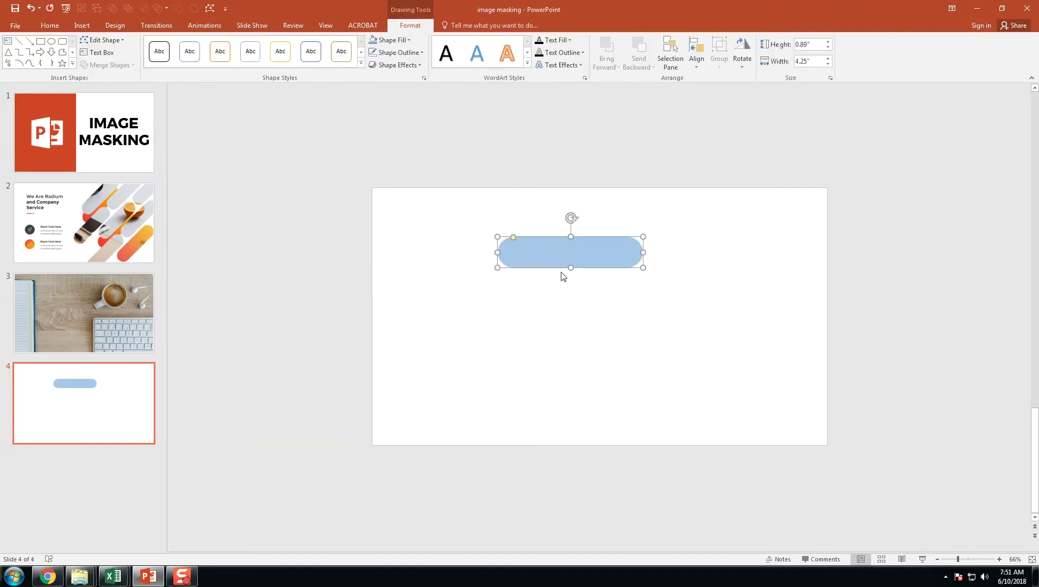
{"action": "key", "text": "ctrl+c"}
{"action": "key", "text": "ctrl+v"}
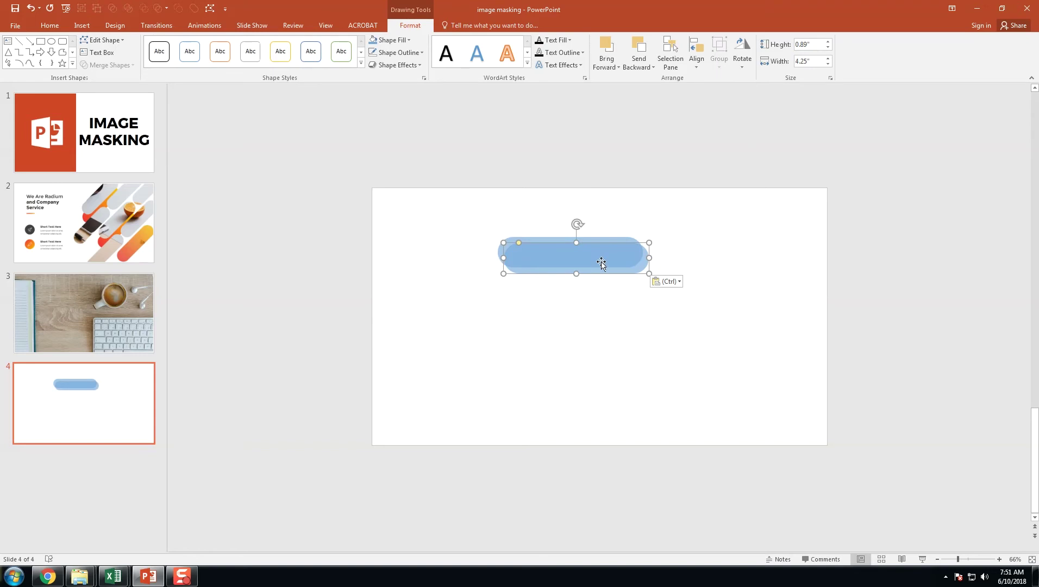
{"action": "left_click_drag", "start_coordinate": [591, 252], "coordinate": [545, 291]}
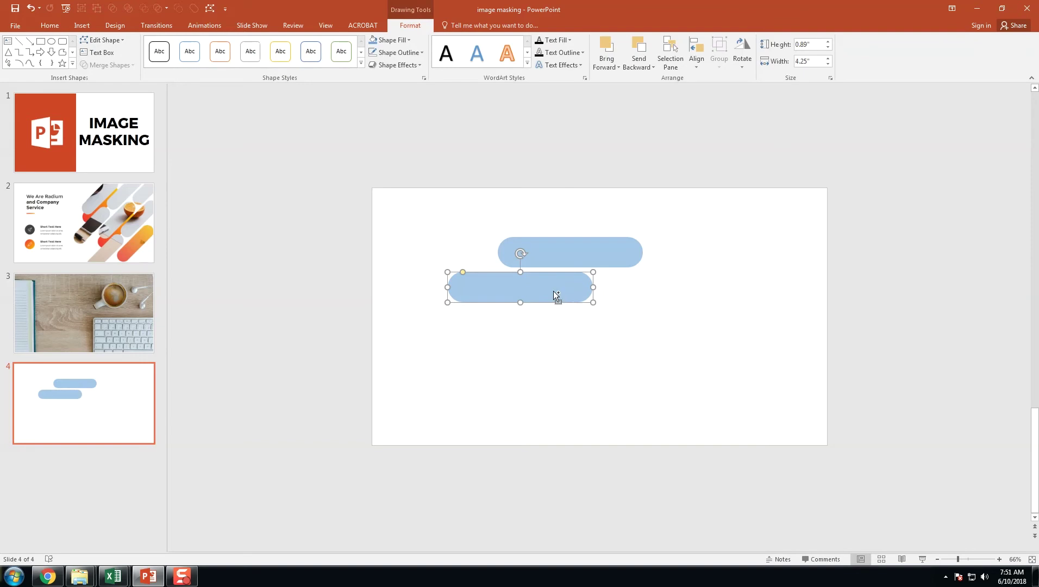
{"action": "key", "text": "ctrl+v"}
{"action": "left_click_drag", "start_coordinate": [557, 296], "coordinate": [656, 292]}
{"action": "left_click", "coordinate": [729, 371]}
{"action": "left_click", "coordinate": [676, 261]}
{"action": "left_click", "coordinate": [573, 259]}
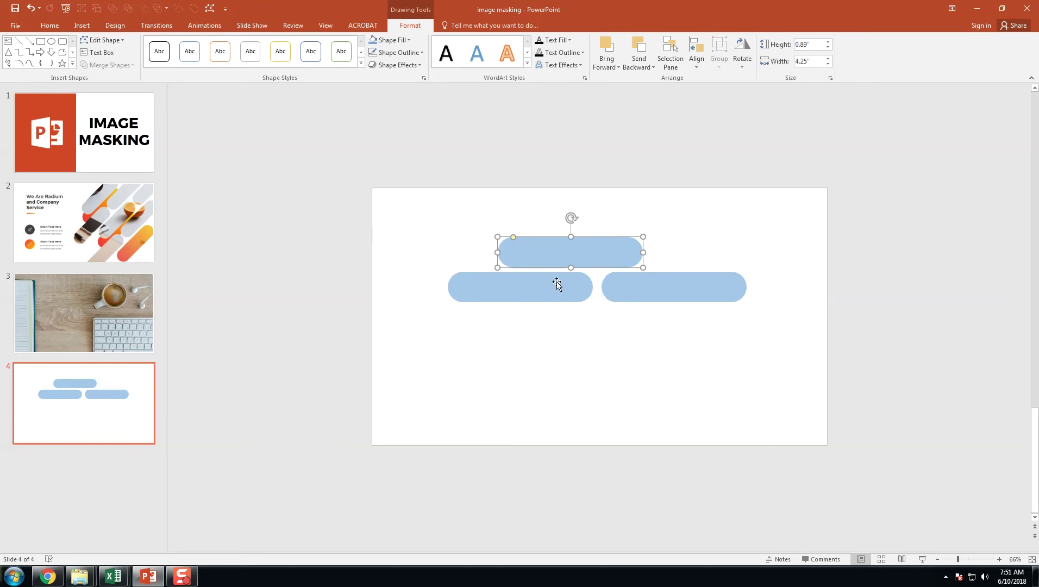
{"action": "left_click", "coordinate": [626, 294]}
{"action": "left_click", "coordinate": [612, 258]}
{"action": "left_click_drag", "start_coordinate": [620, 252], "coordinate": [637, 251]}
{"action": "left_click", "coordinate": [661, 339]}
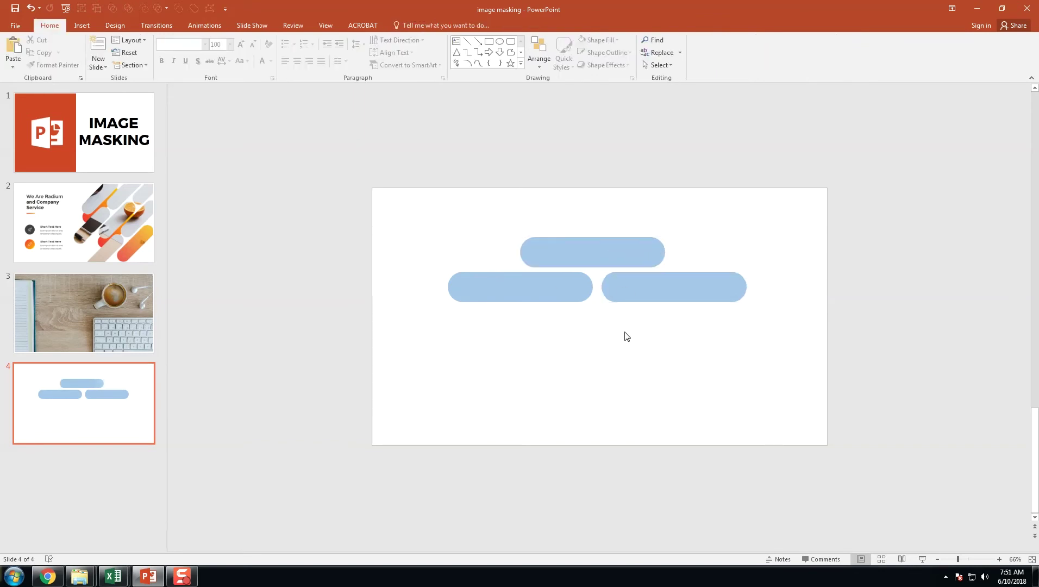
Duplicate the pill pairs into two more staggered rows below, shifted right then left
{"action": "left_click", "coordinate": [543, 304]}
{"action": "left_click", "coordinate": [644, 302], "text": "shift"}
{"action": "left_click_drag", "start_coordinate": [645, 305], "coordinate": [708, 335]}
{"action": "left_click", "coordinate": [713, 384]}
{"action": "left_click", "coordinate": [549, 291]}
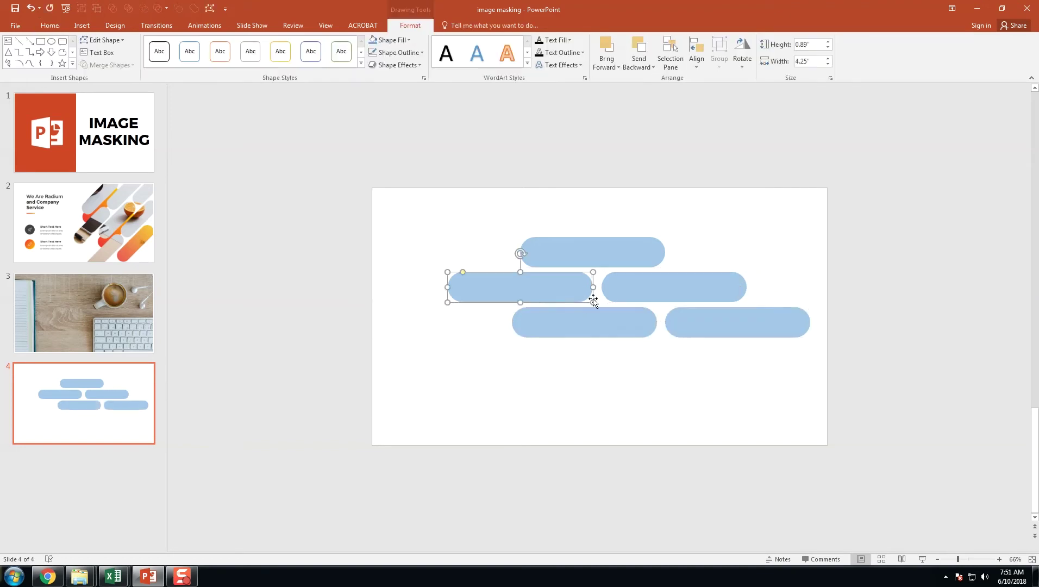
{"action": "left_click", "coordinate": [622, 294], "text": "shift"}
{"action": "left_click_drag", "start_coordinate": [644, 301], "coordinate": [607, 368]}
{"action": "left_click", "coordinate": [705, 409]}
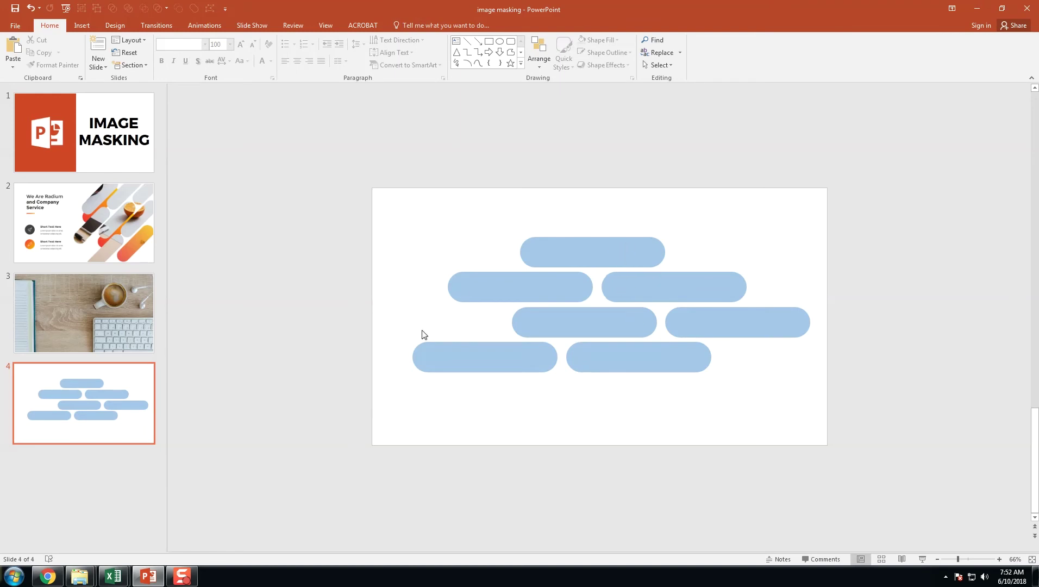
Union all seven pills into one 3.96" by 11.67" shape, nudged slightly up-left
{"action": "left_click_drag", "start_coordinate": [403, 213], "coordinate": [893, 456]}
{"action": "left_click", "coordinate": [419, 234]}
{"action": "left_click_drag", "start_coordinate": [393, 217], "coordinate": [878, 425]}
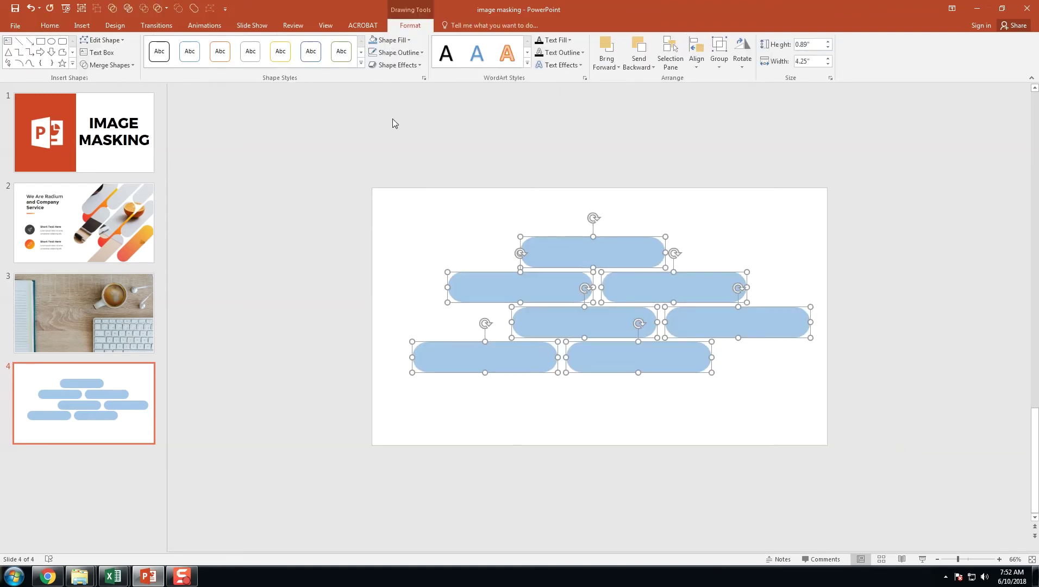
{"action": "left_click", "coordinate": [127, 68]}
{"action": "left_click", "coordinate": [109, 77]}
{"action": "left_click", "coordinate": [552, 368]}
{"action": "mouse_move", "coordinate": [615, 321]}
{"action": "left_mouse_down"}
{"action": "mouse_move", "coordinate": [619, 339]}
{"action": "mouse_move", "coordinate": [605, 341]}
{"action": "mouse_move", "coordinate": [616, 313]}
{"action": "left_mouse_up"}
{"action": "left_click", "coordinate": [690, 400]}
{"action": "left_click", "coordinate": [653, 335]}
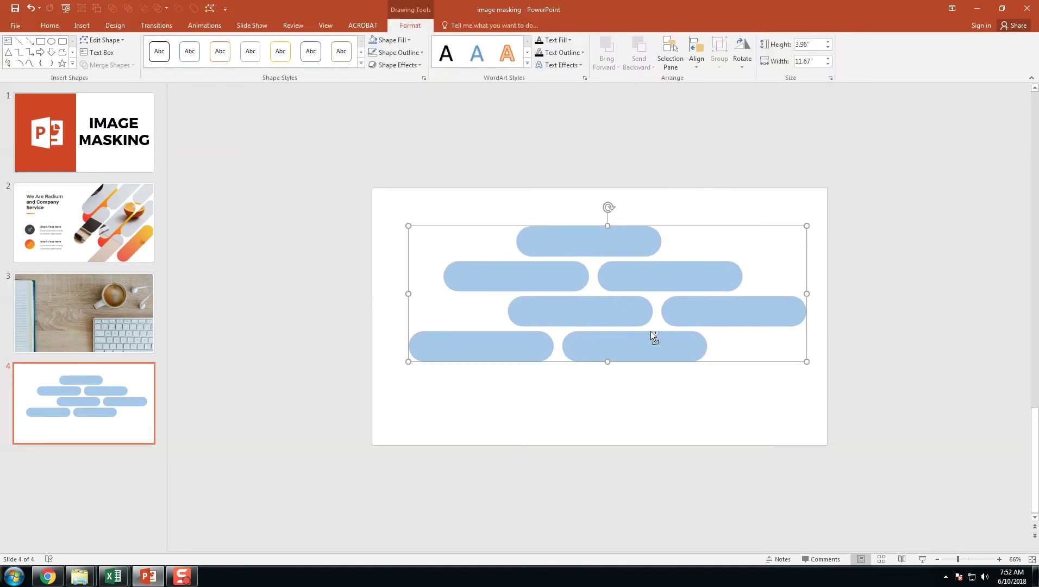
Paste the merged stripes onto slide 3's photo, rotated diagonally over the cup and keyboard
{"action": "left_click", "coordinate": [119, 314]}
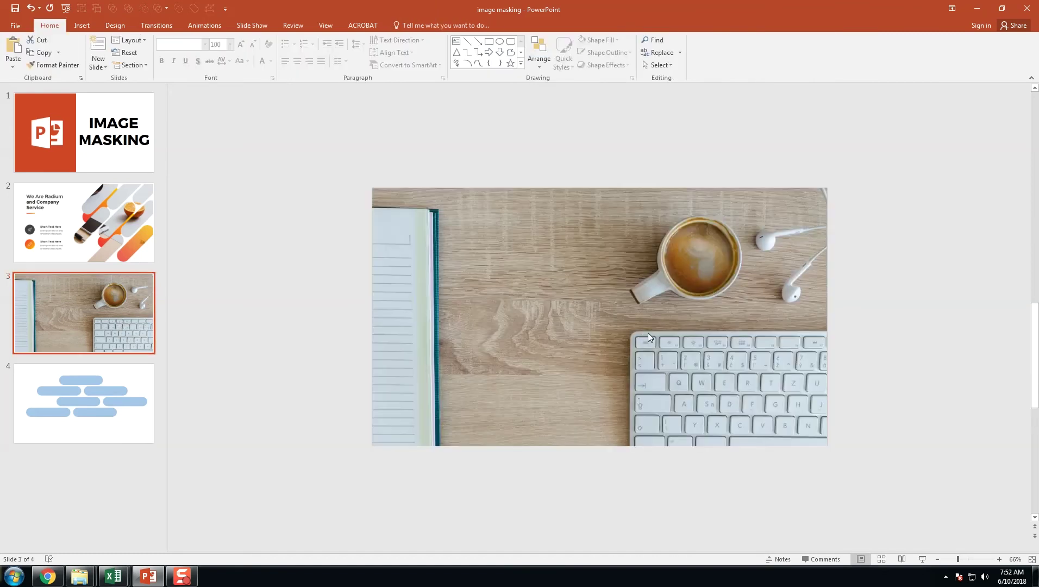
{"action": "key", "text": "ctrl+v"}
{"action": "left_click_drag", "start_coordinate": [646, 326], "coordinate": [700, 319]}
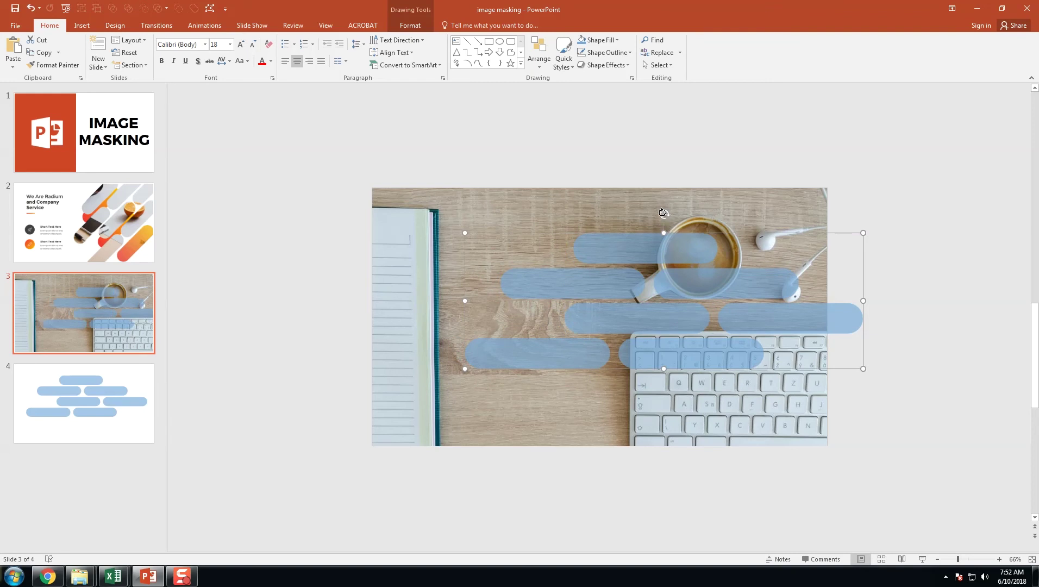
{"action": "left_click_drag", "start_coordinate": [662, 213], "coordinate": [622, 248]}
{"action": "left_click", "coordinate": [657, 294]}
{"action": "left_click_drag", "start_coordinate": [657, 294], "coordinate": [682, 274]}
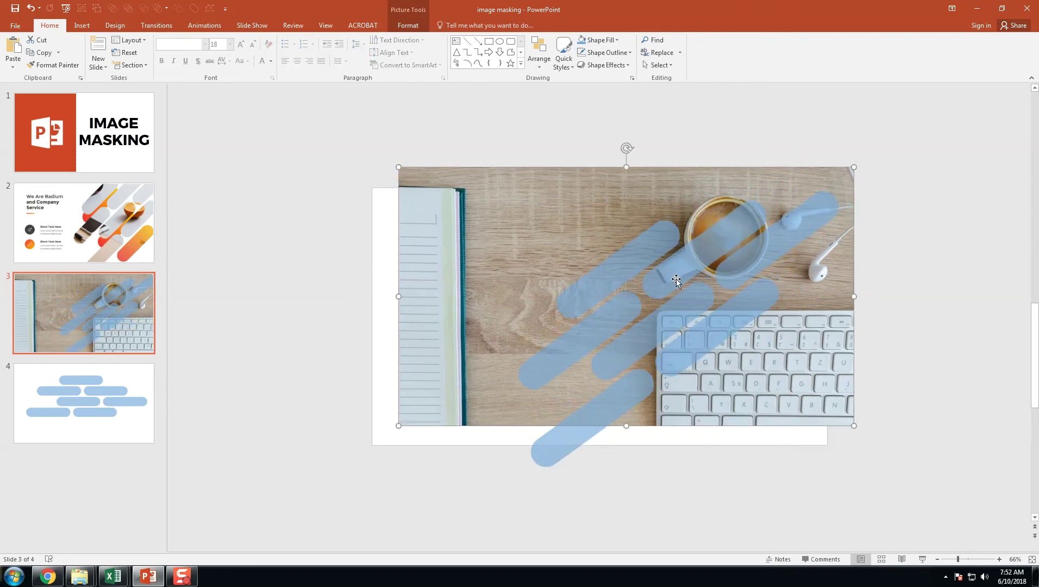
{"action": "key", "text": "ctrl+z"}
{"action": "left_click", "coordinate": [617, 287]}
{"action": "left_click_drag", "start_coordinate": [617, 286], "coordinate": [655, 254]}
{"action": "left_click", "coordinate": [779, 449]}
Nudge the blue stripe group, then select the desk photo together with the stripes
{"action": "left_click_drag", "start_coordinate": [705, 348], "coordinate": [717, 331]}
{"action": "key", "text": "Escape"}
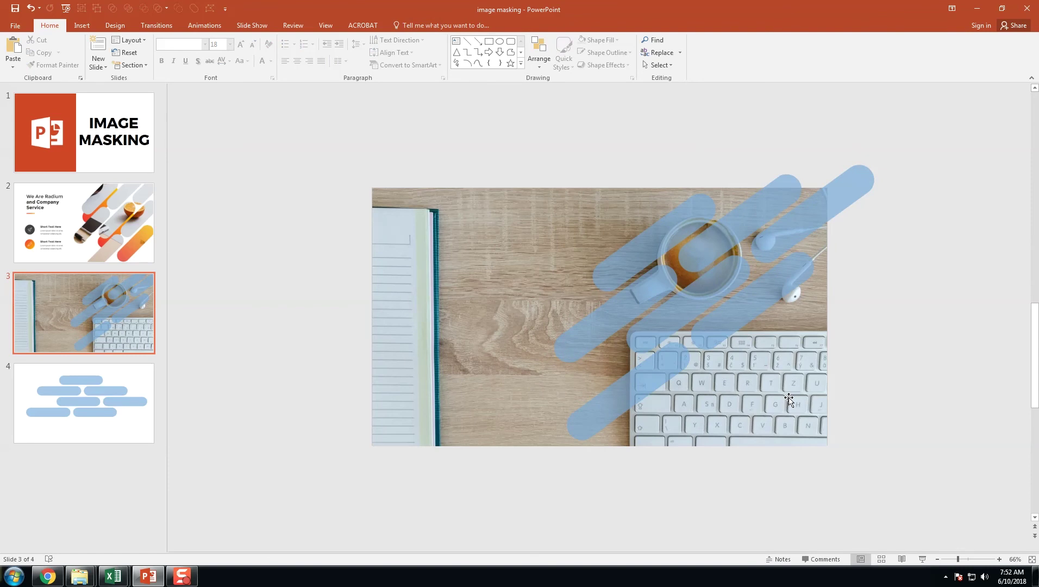
{"action": "left_click", "coordinate": [788, 398]}
{"action": "left_click", "coordinate": [839, 411]}
{"action": "left_click", "coordinate": [815, 408]}
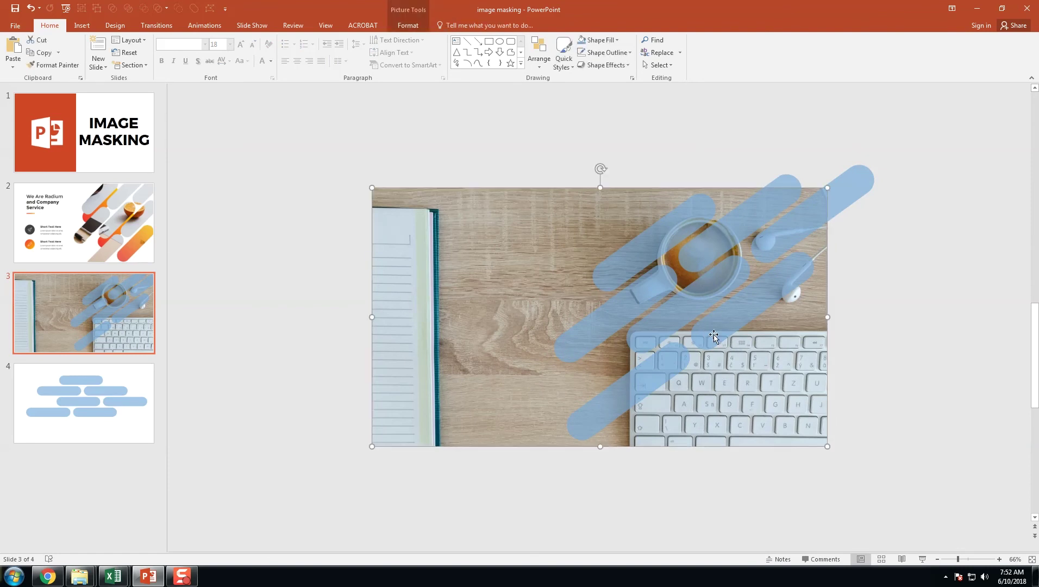
{"action": "left_click", "coordinate": [713, 337], "text": "shift"}
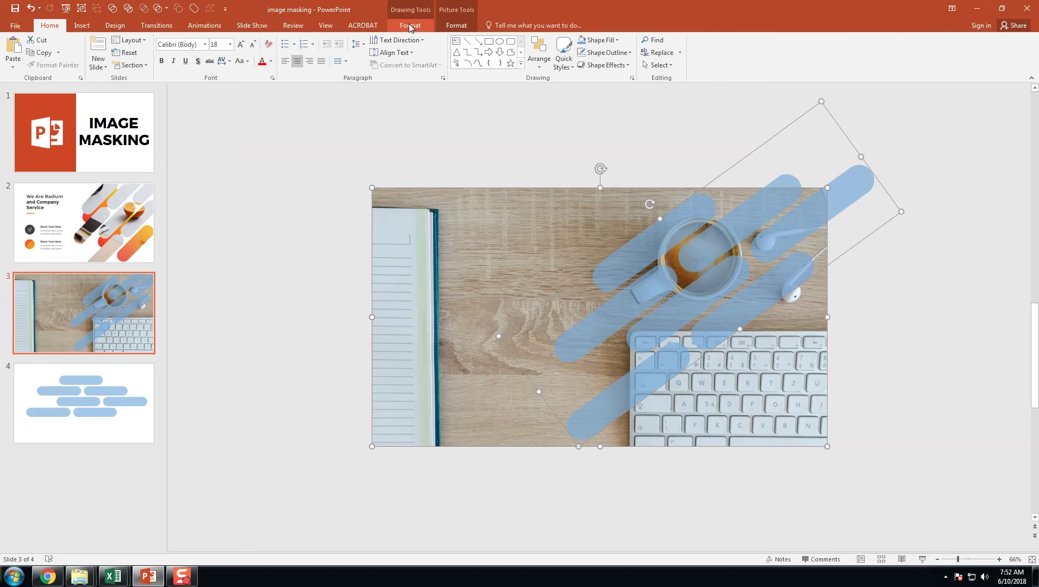
Intersect the photo with the stripes to mask it into diagonal pills, then view slide 2
{"action": "left_click", "coordinate": [411, 26]}
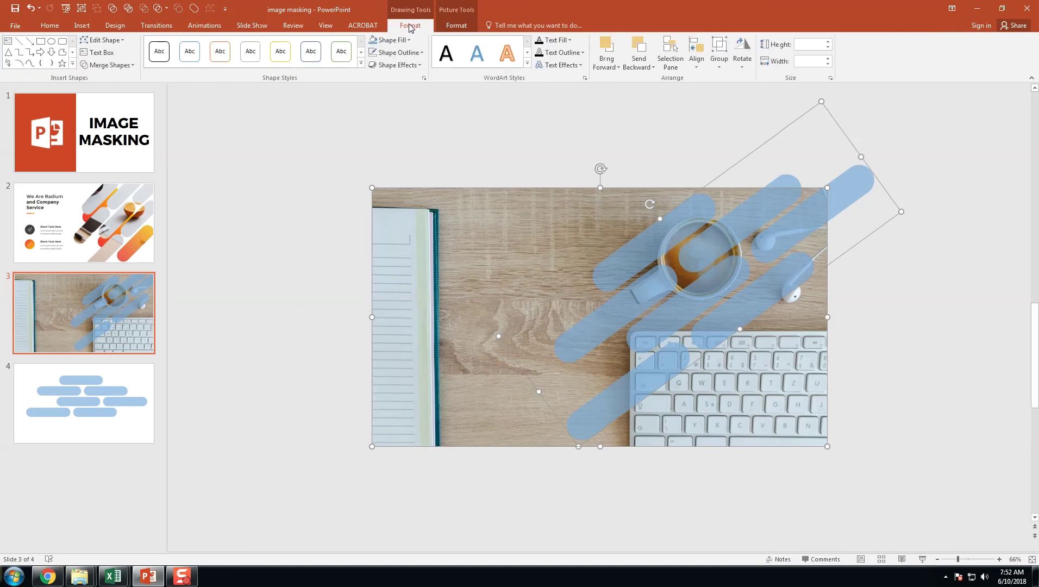
{"action": "left_click", "coordinate": [105, 66]}
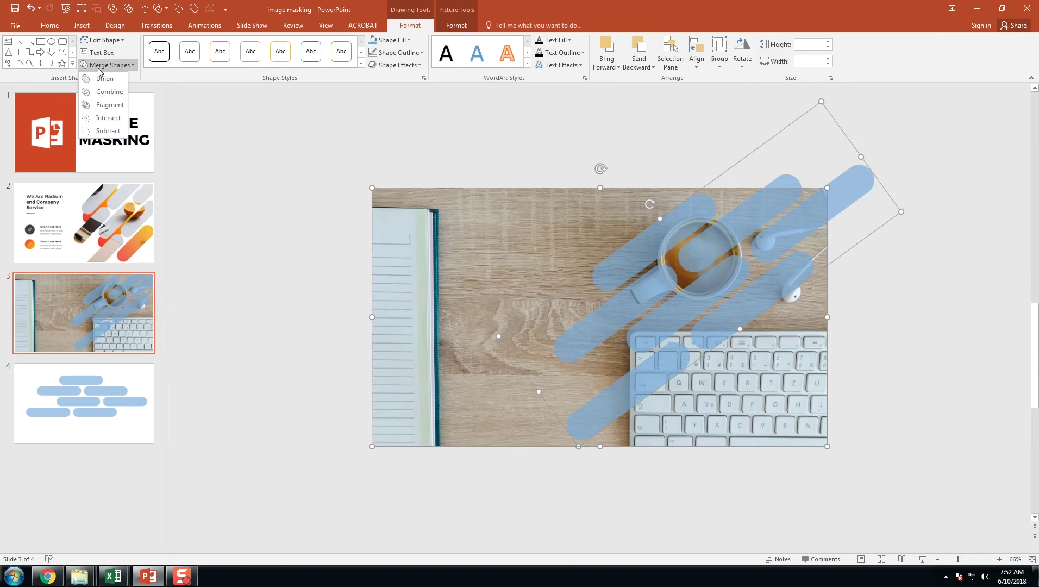
{"action": "left_click", "coordinate": [109, 119]}
{"action": "left_click", "coordinate": [881, 403]}
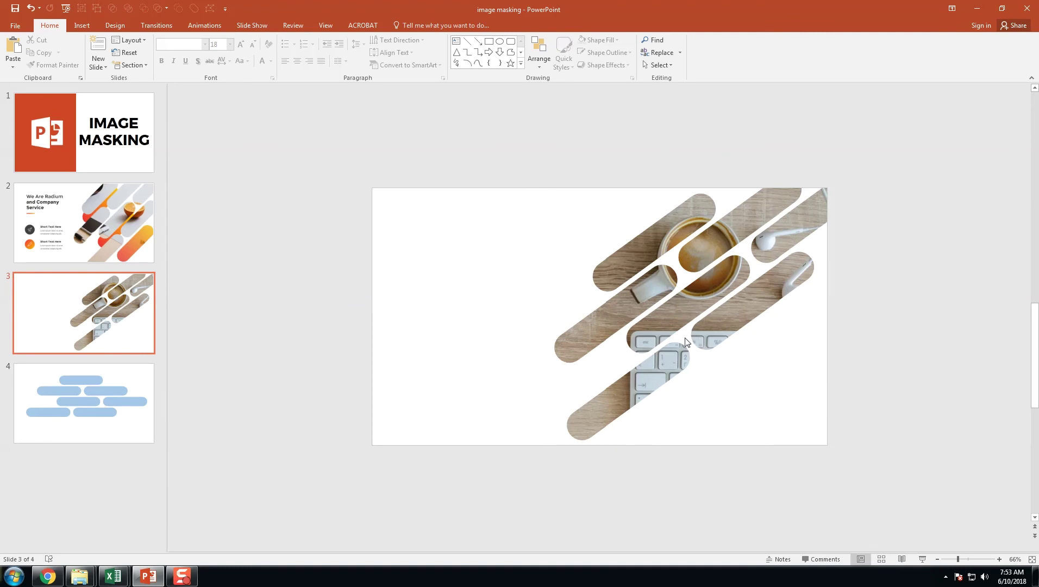
{"action": "mouse_move", "coordinate": [704, 315]}
{"action": "left_mouse_down"}
{"action": "mouse_move", "coordinate": [717, 318]}
{"action": "mouse_move", "coordinate": [712, 307]}
{"action": "mouse_move", "coordinate": [703, 316]}
{"action": "left_mouse_up"}
{"action": "left_click", "coordinate": [868, 314]}
{"action": "key", "text": "Page_Up"}
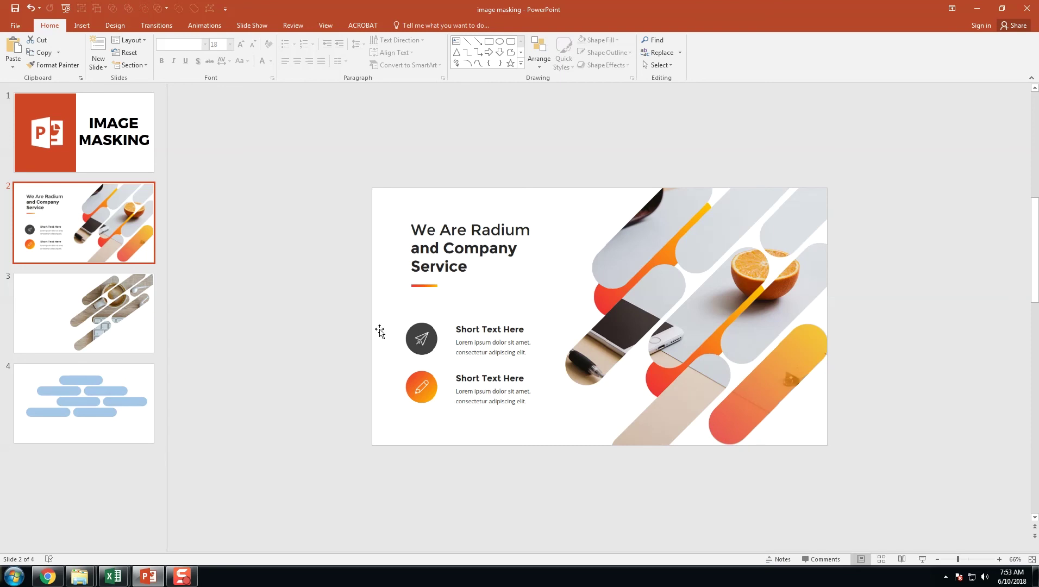
Go to slide 4 and select the bottom pill shape
{"action": "left_click", "coordinate": [114, 313]}
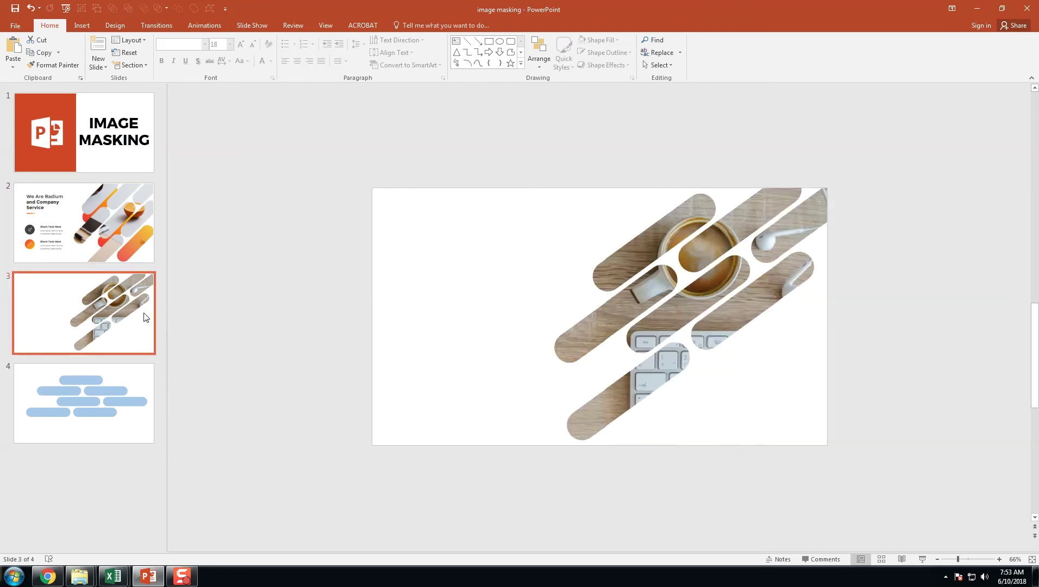
{"action": "left_click", "coordinate": [77, 414]}
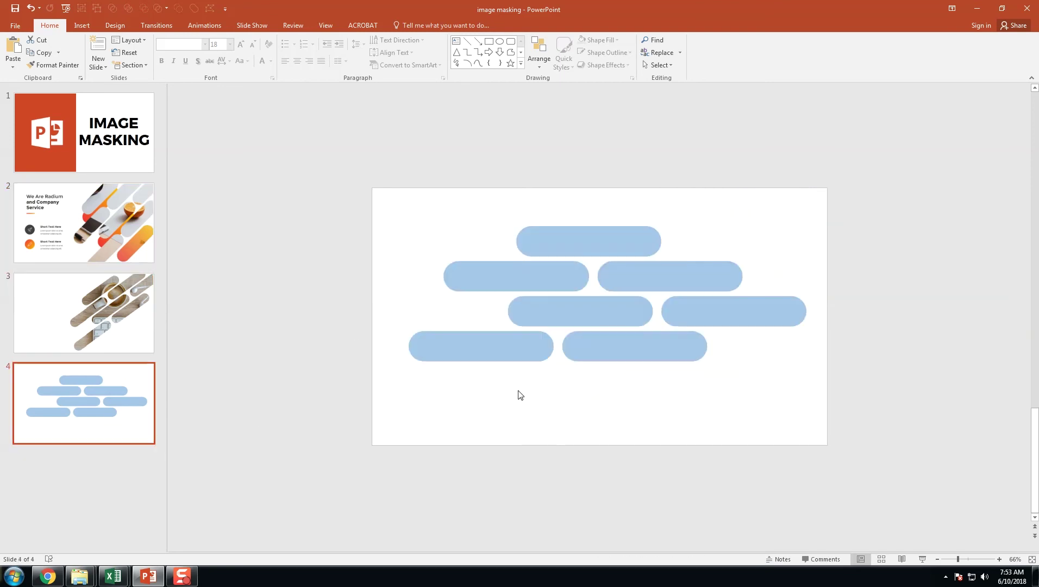
{"action": "left_click", "coordinate": [575, 341]}
{"action": "right_click", "coordinate": [615, 349]}
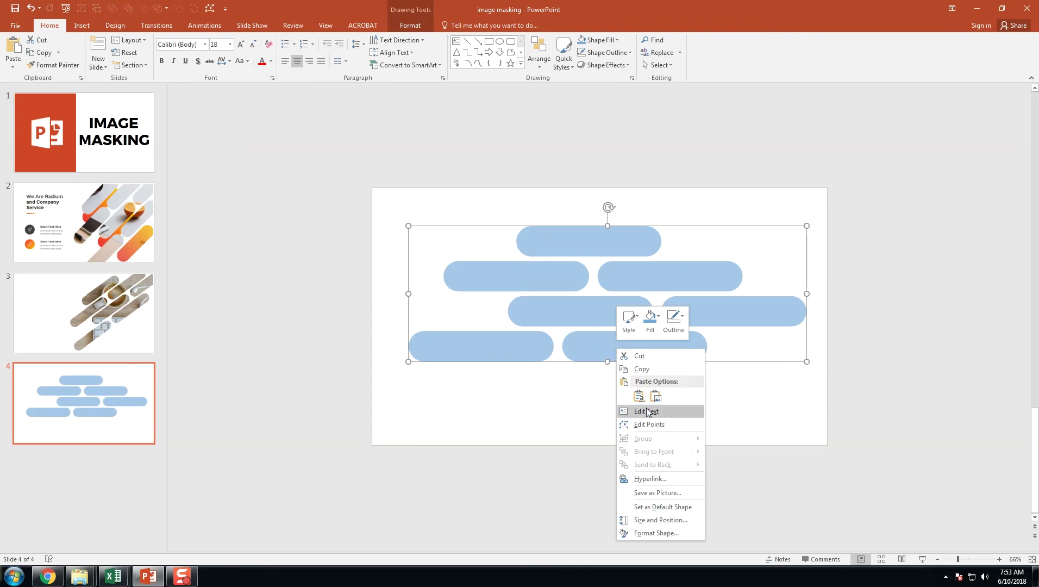
{"action": "left_click", "coordinate": [577, 388]}
{"action": "left_click", "coordinate": [586, 381]}
{"action": "left_click", "coordinate": [590, 353]}
Draw a fully rounded pill, 0.94" by 4.3", beneath the rows of light blue pills
{"action": "left_click", "coordinate": [81, 25]}
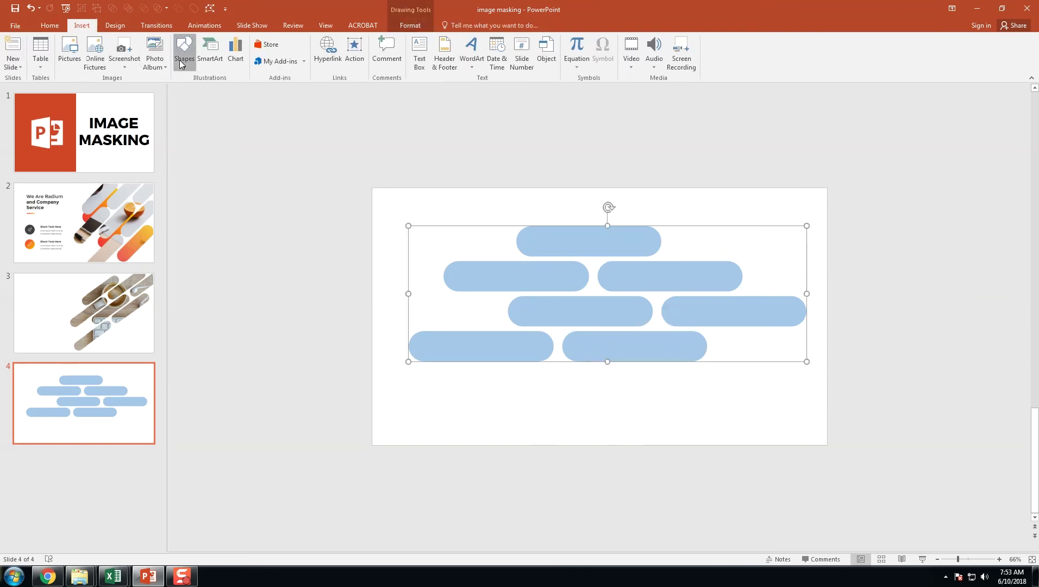
{"action": "left_click", "coordinate": [184, 55]}
{"action": "left_click", "coordinate": [191, 146]}
{"action": "left_click_drag", "start_coordinate": [536, 381], "coordinate": [692, 413]}
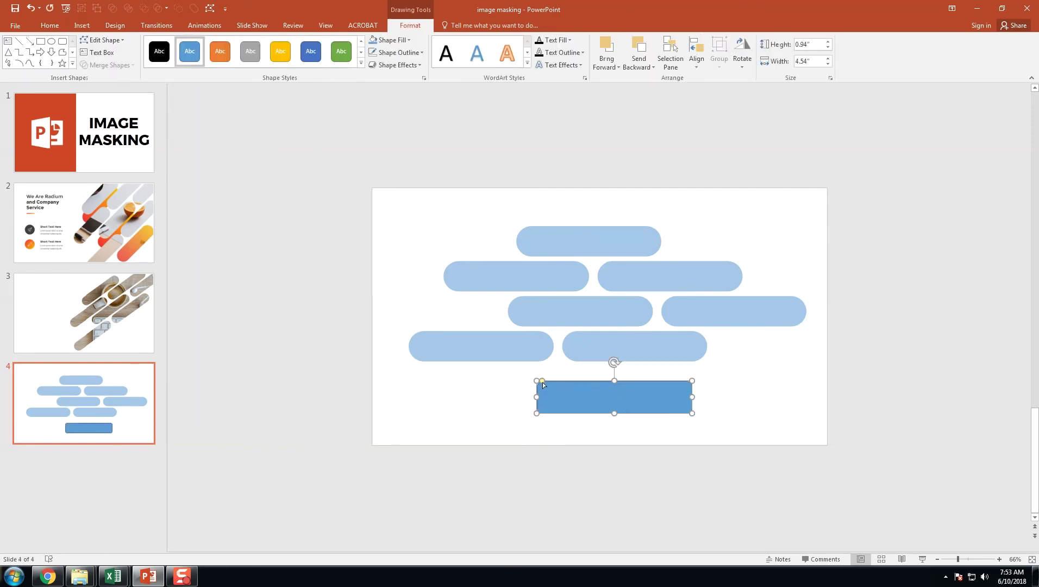
{"action": "left_click_drag", "start_coordinate": [542, 381], "coordinate": [560, 381]}
{"action": "left_click_drag", "start_coordinate": [619, 395], "coordinate": [651, 348]}
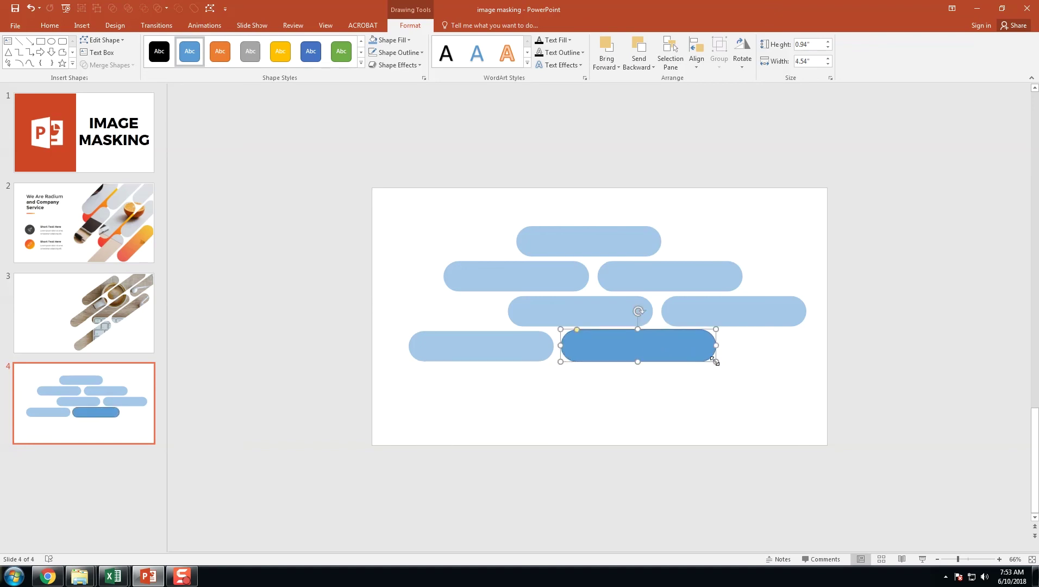
{"action": "mouse_move", "coordinate": [715, 362]}
{"action": "left_mouse_down"}
{"action": "mouse_move", "coordinate": [689, 359]}
{"action": "mouse_move", "coordinate": [706, 363]}
{"action": "left_mouse_up"}
{"action": "left_click_drag", "start_coordinate": [617, 359], "coordinate": [596, 419]}
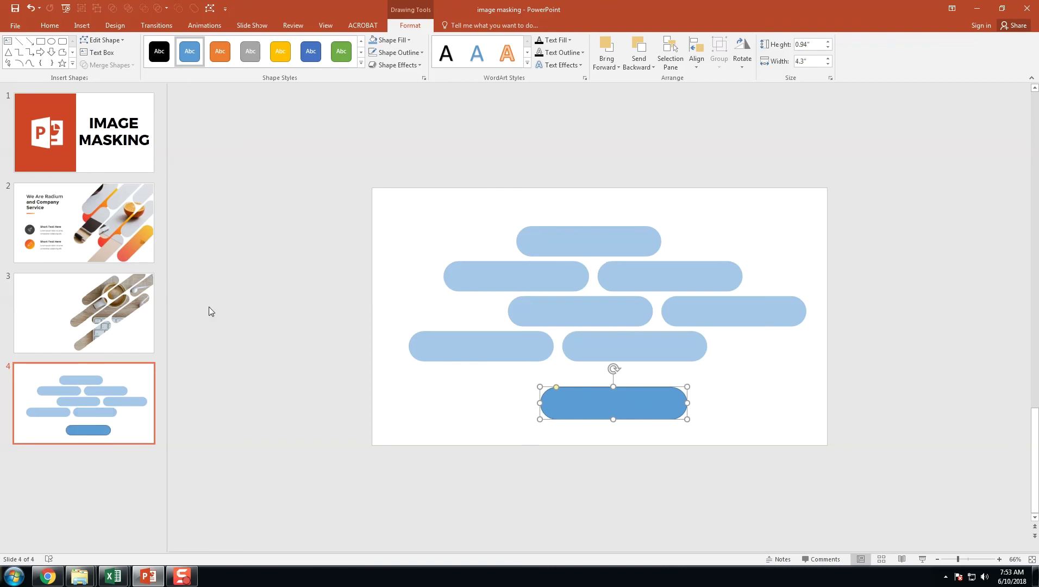
Paste the blue pill onto slide 3 and rotate it along the photo's lowest diagonal stripe
{"action": "left_click", "coordinate": [132, 281]}
{"action": "key", "text": "ctrl+v"}
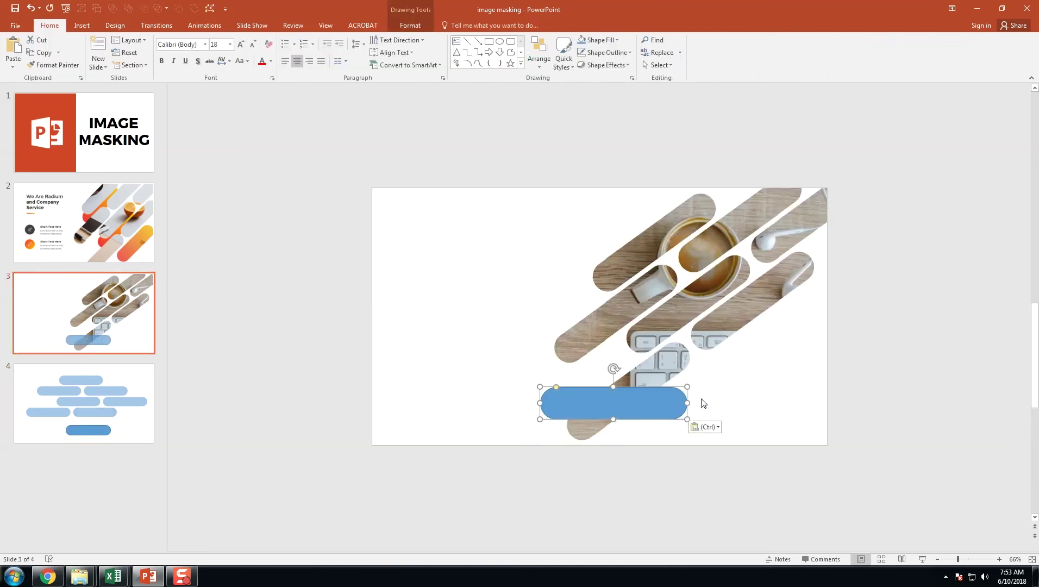
{"action": "left_click_drag", "start_coordinate": [672, 407], "coordinate": [613, 378]}
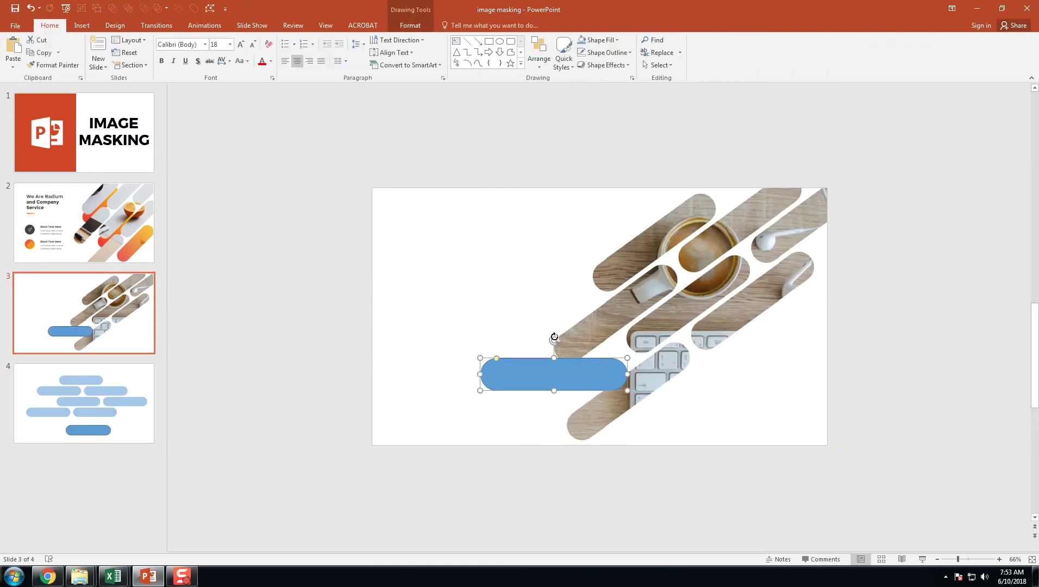
{"action": "left_click_drag", "start_coordinate": [554, 337], "coordinate": [627, 382]}
{"action": "left_click", "coordinate": [410, 25]}
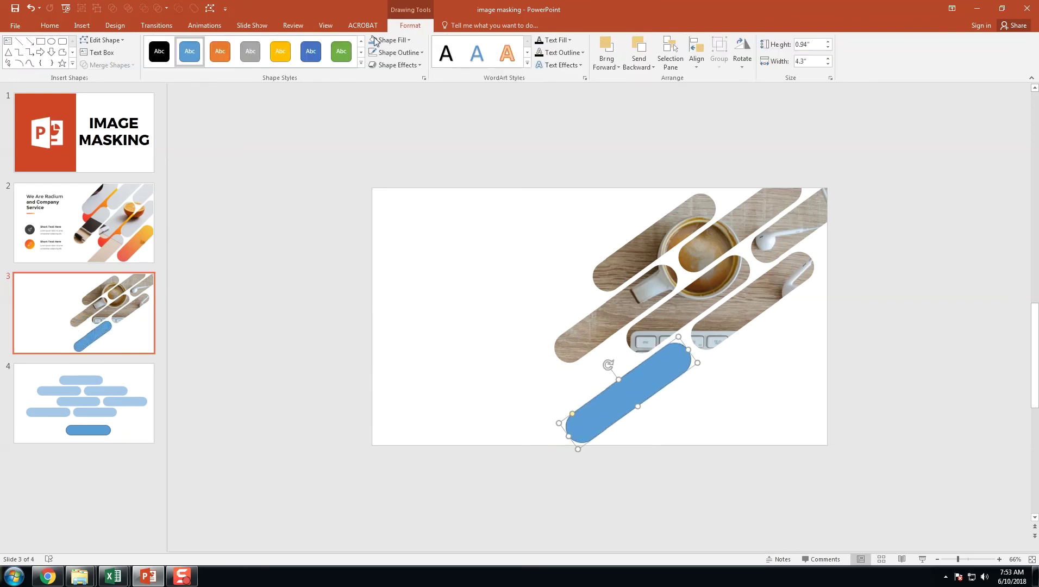
Fill the diagonal pill gold yellow (RGB 255, 192, 0)
{"action": "left_click", "coordinate": [392, 41]}
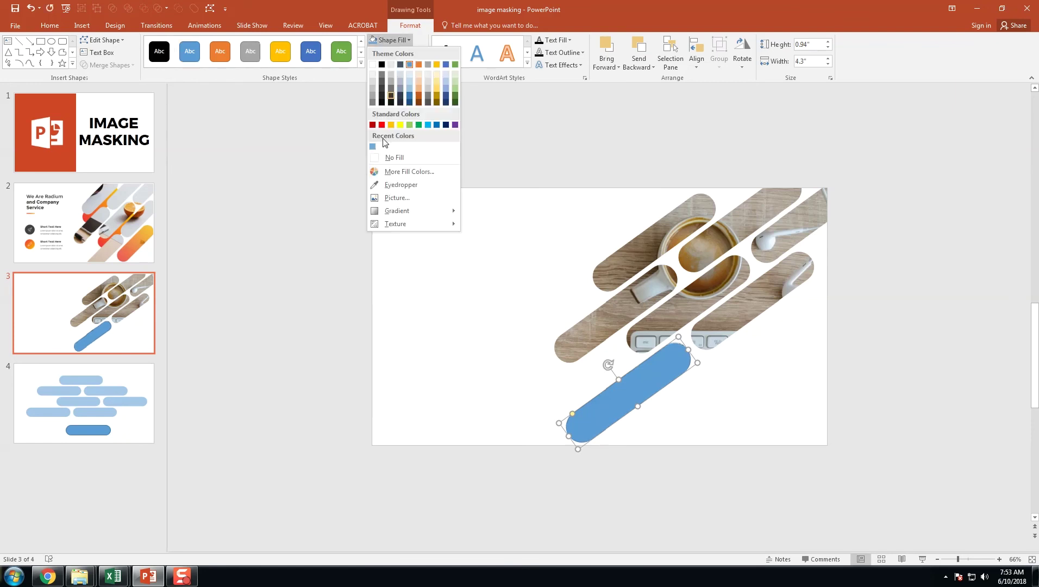
{"action": "left_click", "coordinate": [409, 124]}
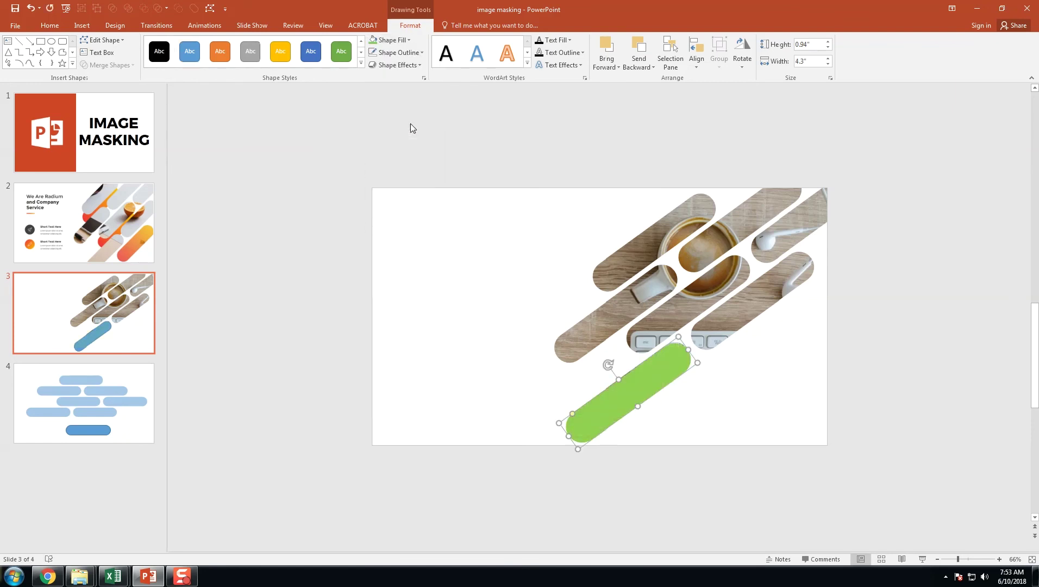
{"action": "left_click_drag", "start_coordinate": [689, 348], "coordinate": [688, 347]}
{"action": "left_click", "coordinate": [390, 40]}
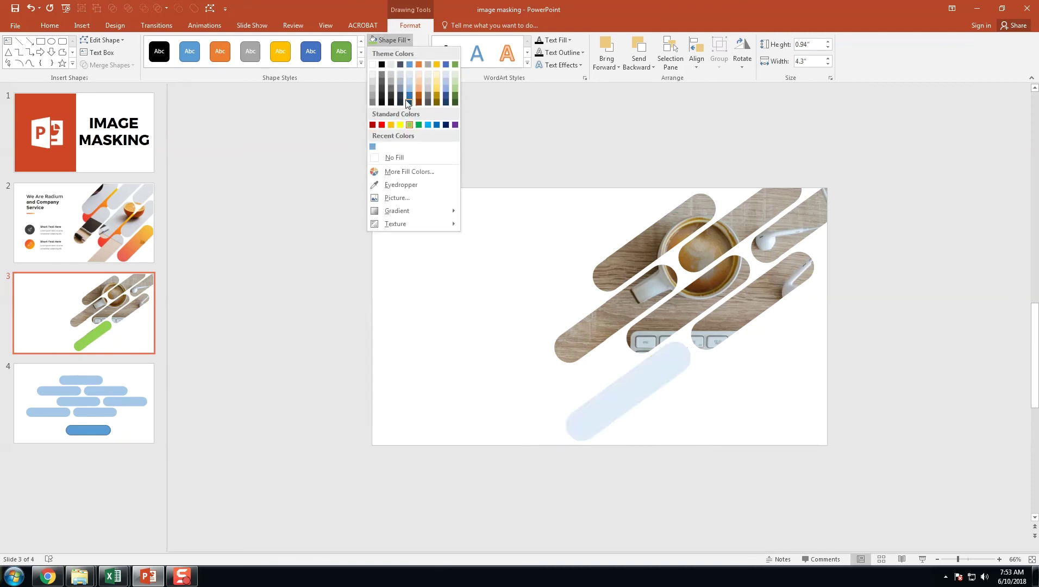
{"action": "left_click", "coordinate": [390, 126]}
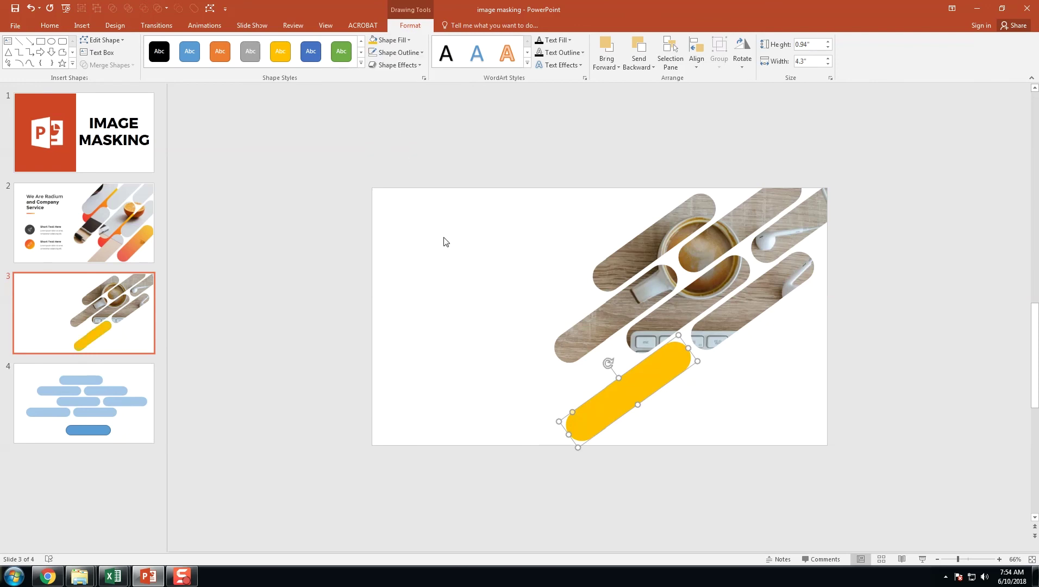
Make the yellow fill 30% transparent, then show slide 2 for comparison
{"action": "left_click", "coordinate": [410, 41]}
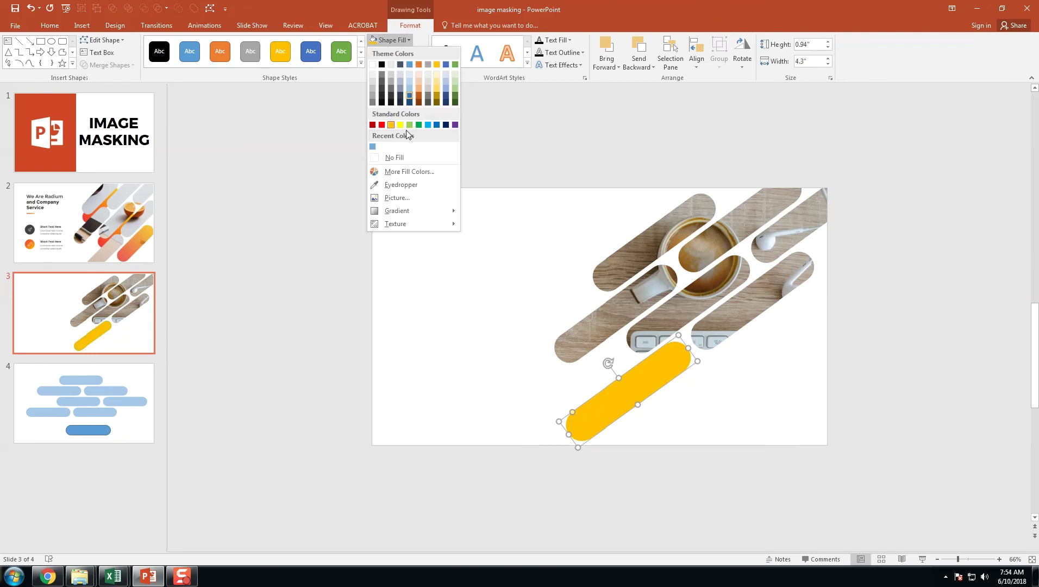
{"action": "left_click", "coordinate": [417, 173]}
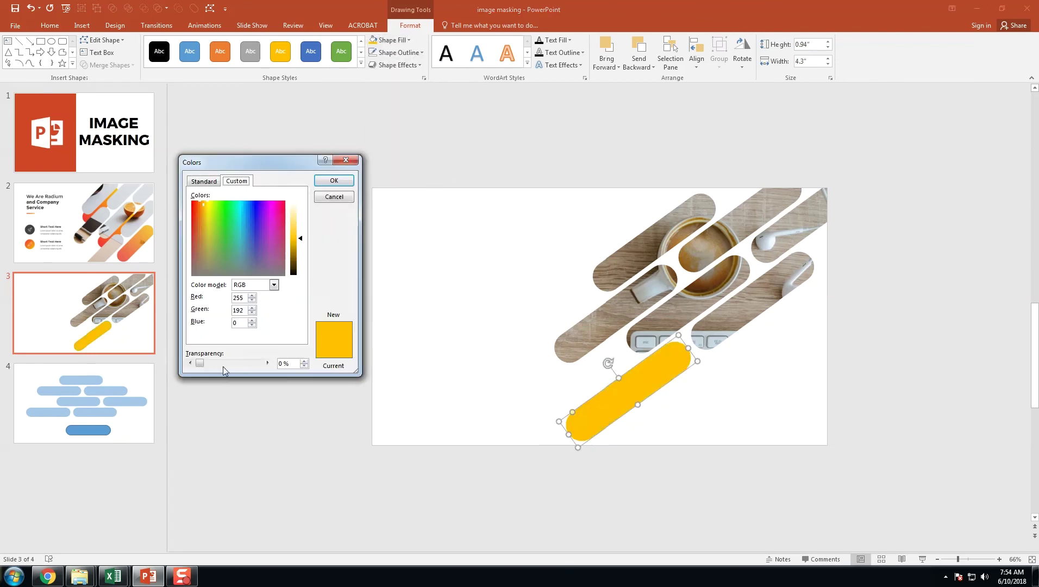
{"action": "left_click_drag", "start_coordinate": [199, 363], "coordinate": [220, 367]}
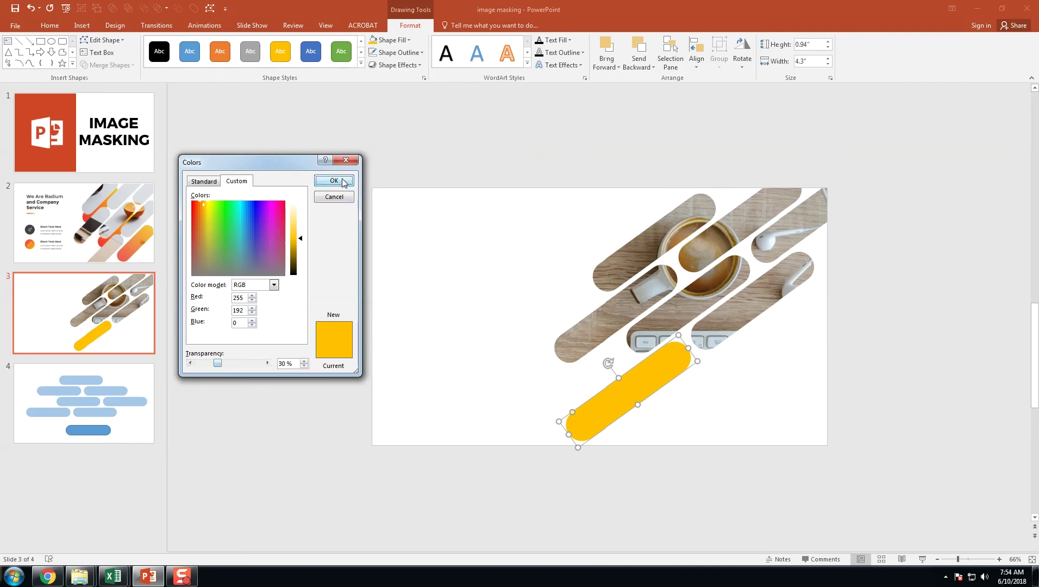
{"action": "key", "text": "Return"}
{"action": "left_click", "coordinate": [509, 351]}
{"action": "left_click", "coordinate": [85, 223]}
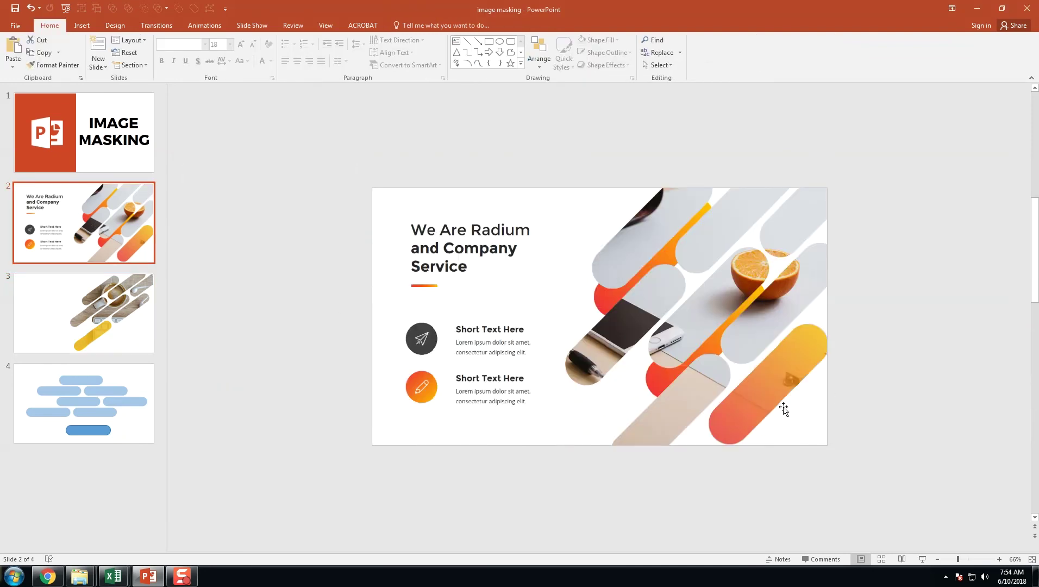
Return to slide 3 to view the masked desk photo under the translucent yellow stripe
{"action": "left_click", "coordinate": [139, 337]}
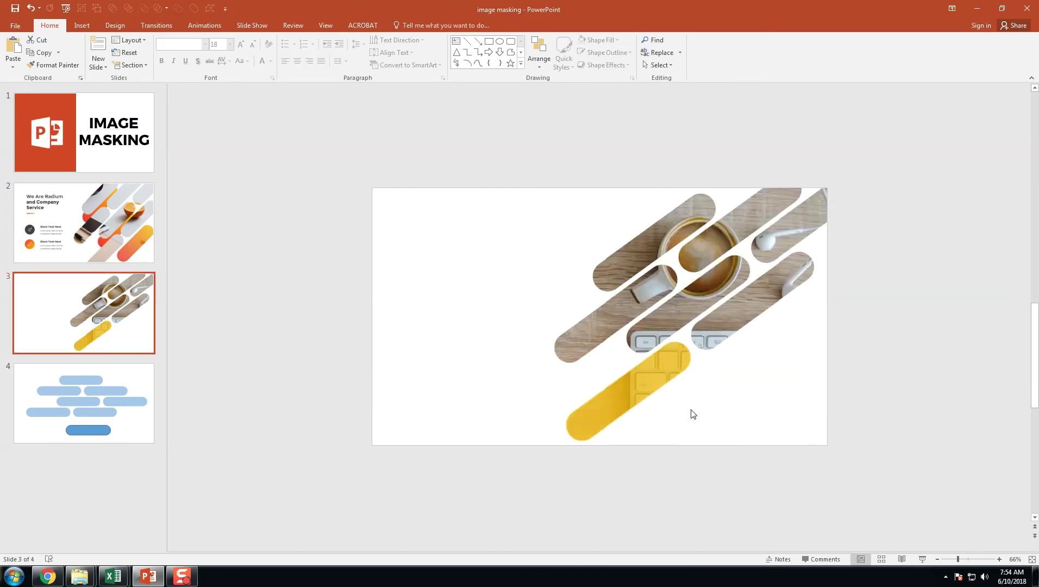